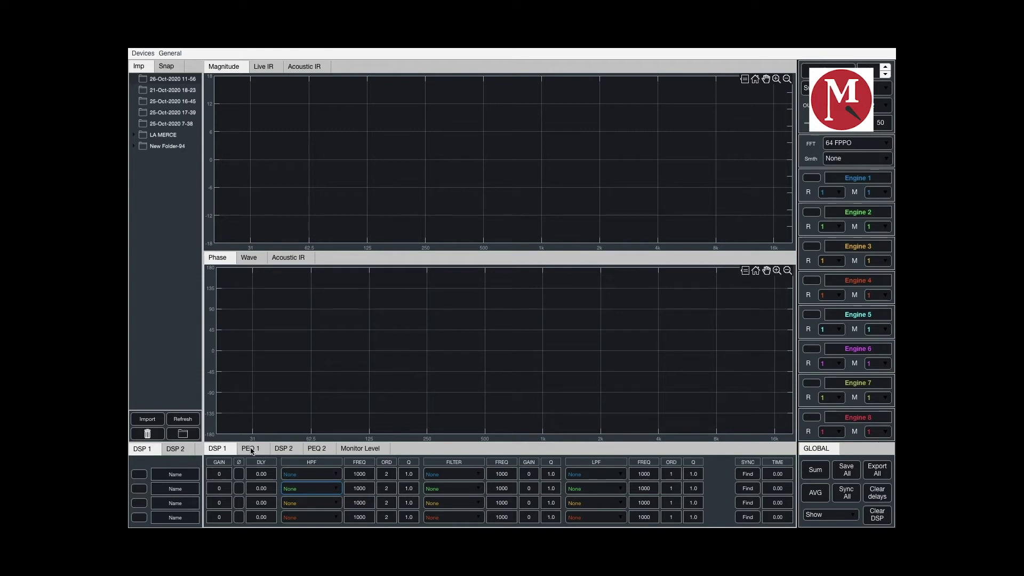
- Enable the first and second DSP 1 channels and show their summed response
left_click(139, 476)
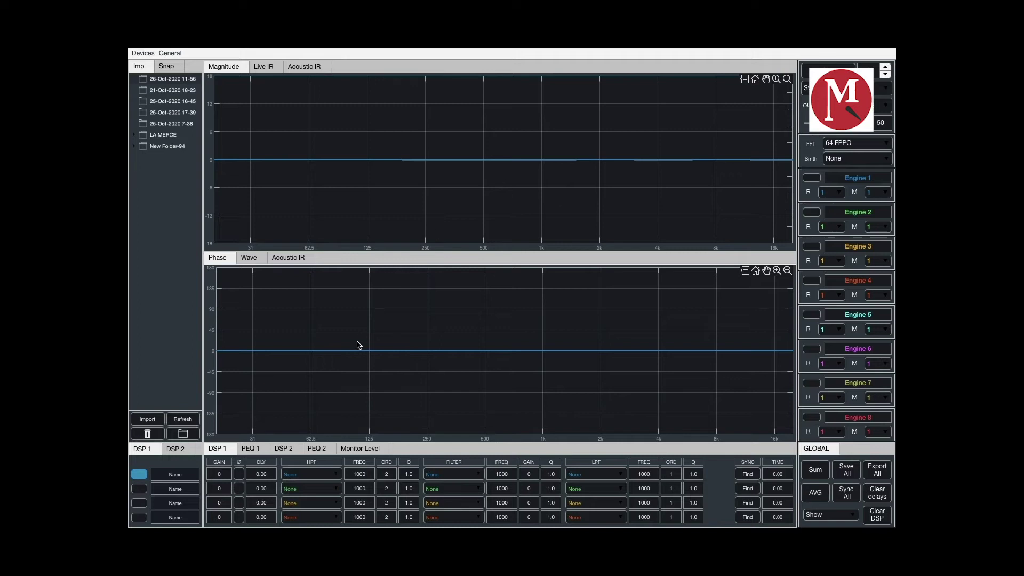
left_click(139, 488)
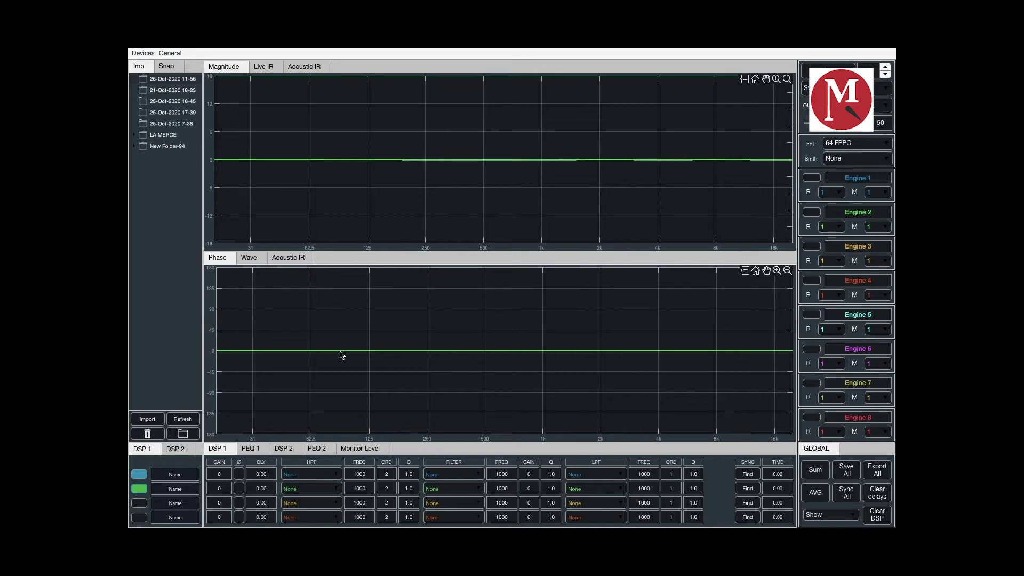
left_click(816, 470)
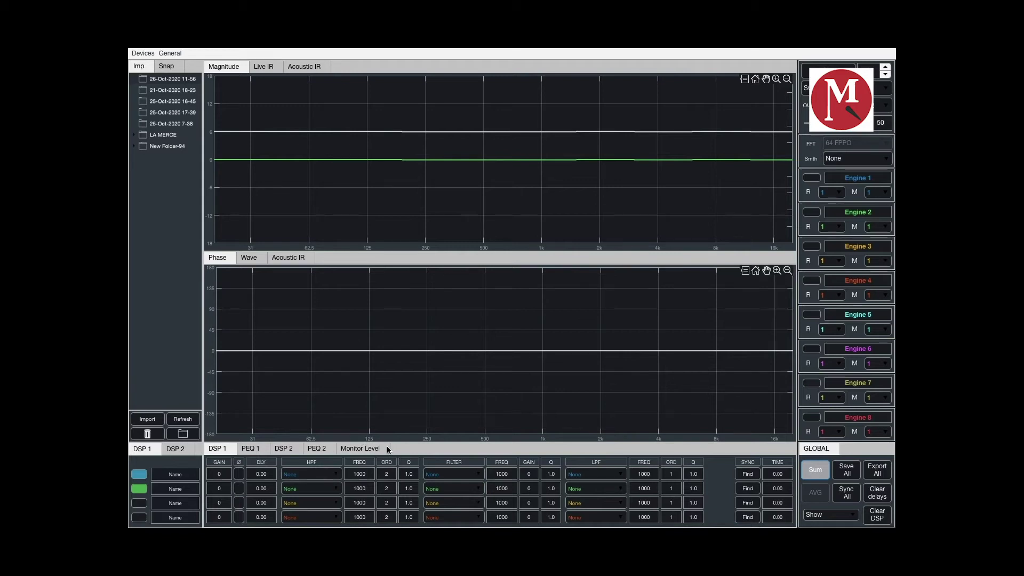
- Invert the polarity of the second DSP 1 channel and refresh the sum trace
left_click(239, 488)
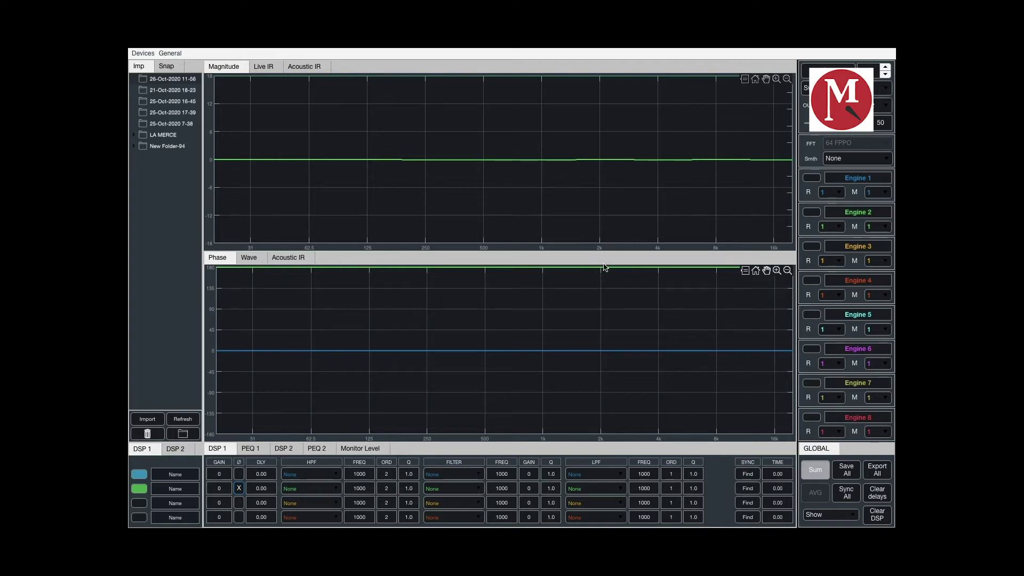
left_click(815, 471)
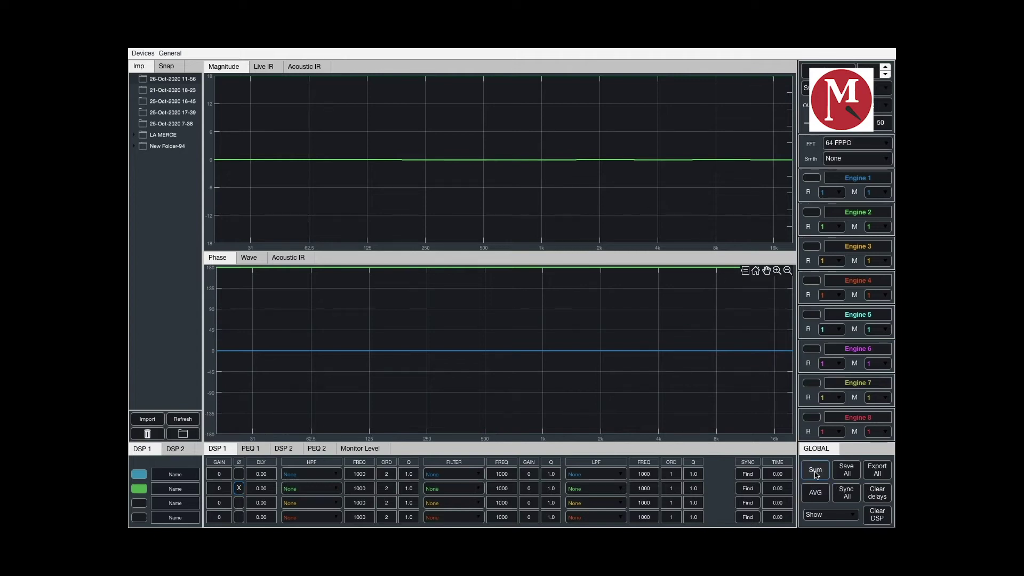
left_click(815, 471)
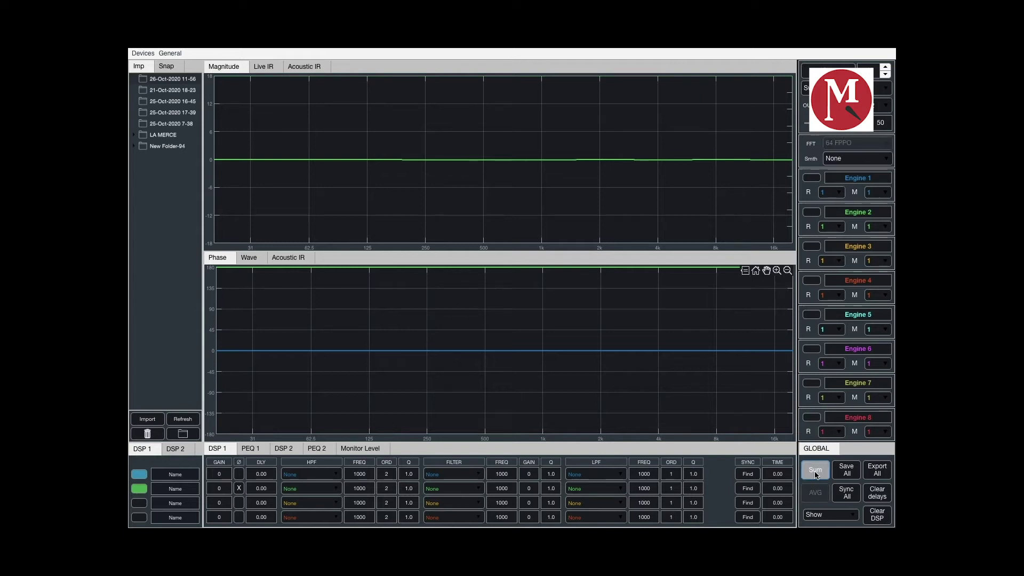
- Set the second DSP 1 channel's gain to -10 dB with its polarity inverted
left_click(228, 489)
key("BackSpace")
type("-10")
key("Return")
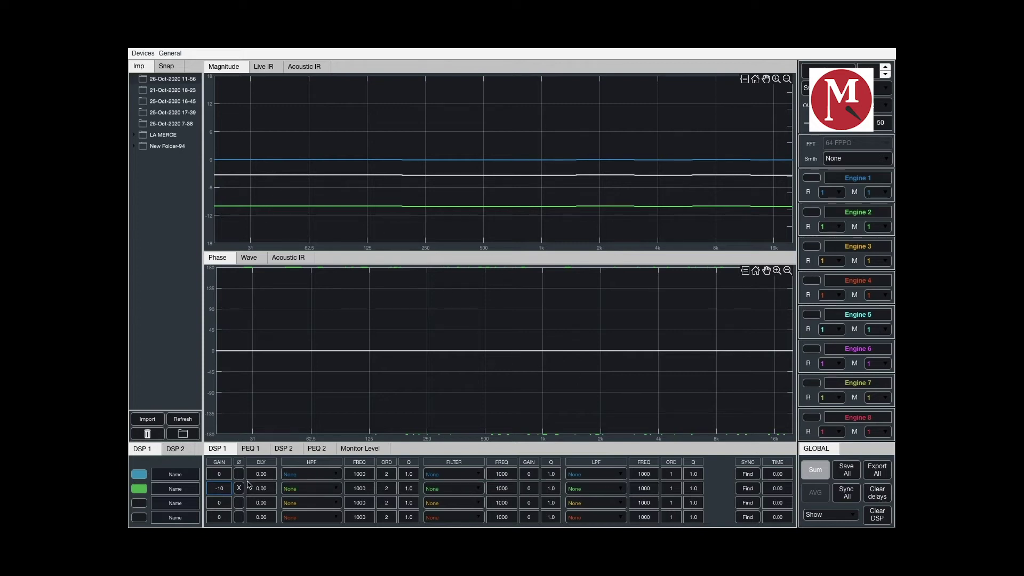
- Hide the sum trace and return the second DSP 1 channel to normal polarity and 0 dB gain
left_click(815, 469)
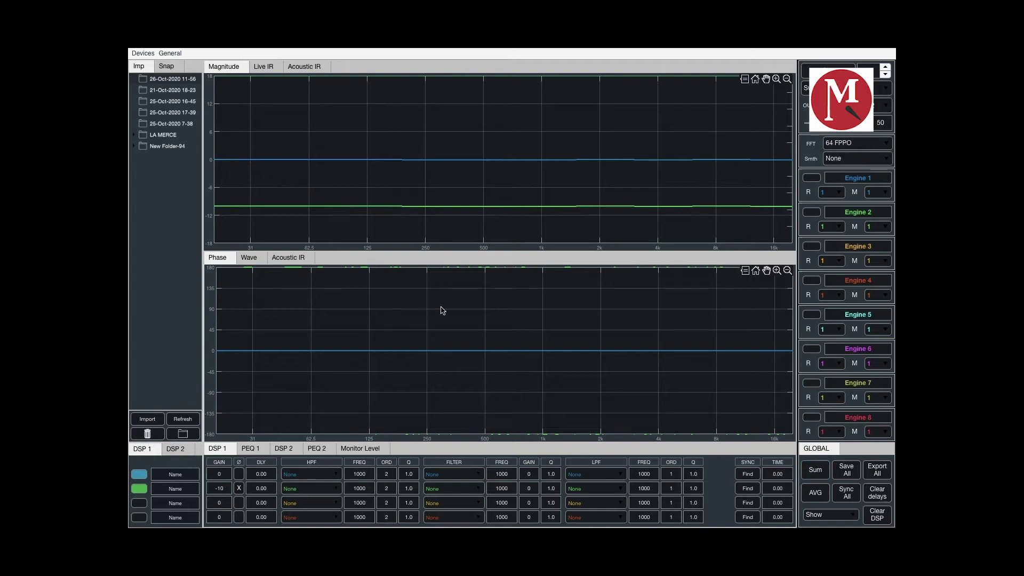
left_click(816, 470)
left_click(240, 492)
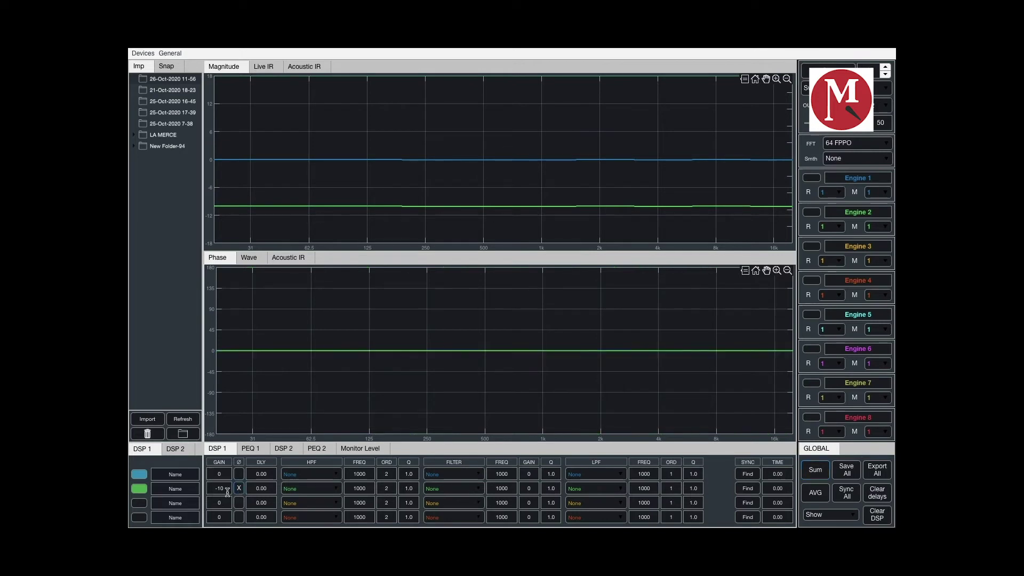
double_click(225, 489)
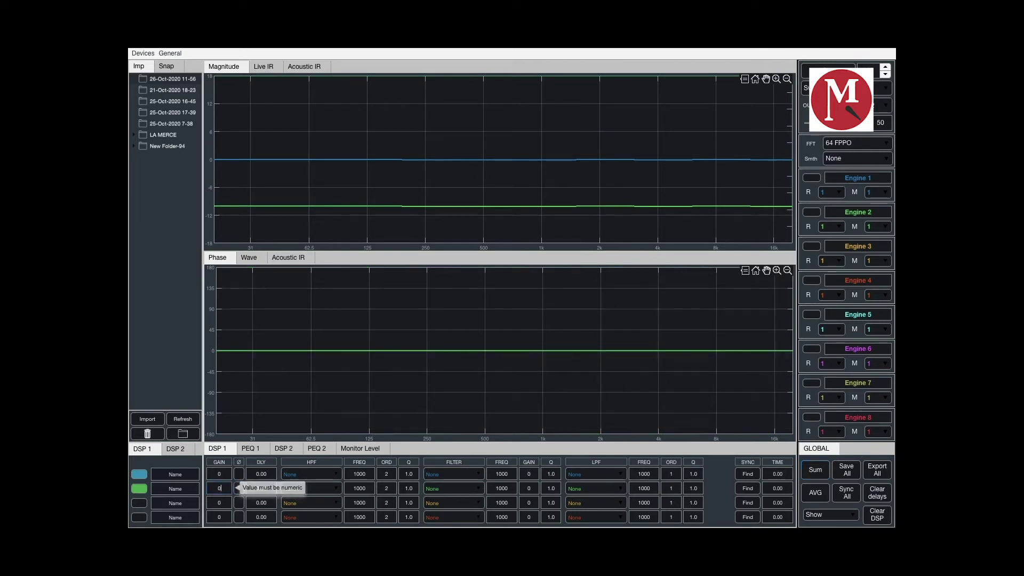
type("0")
key("Return")
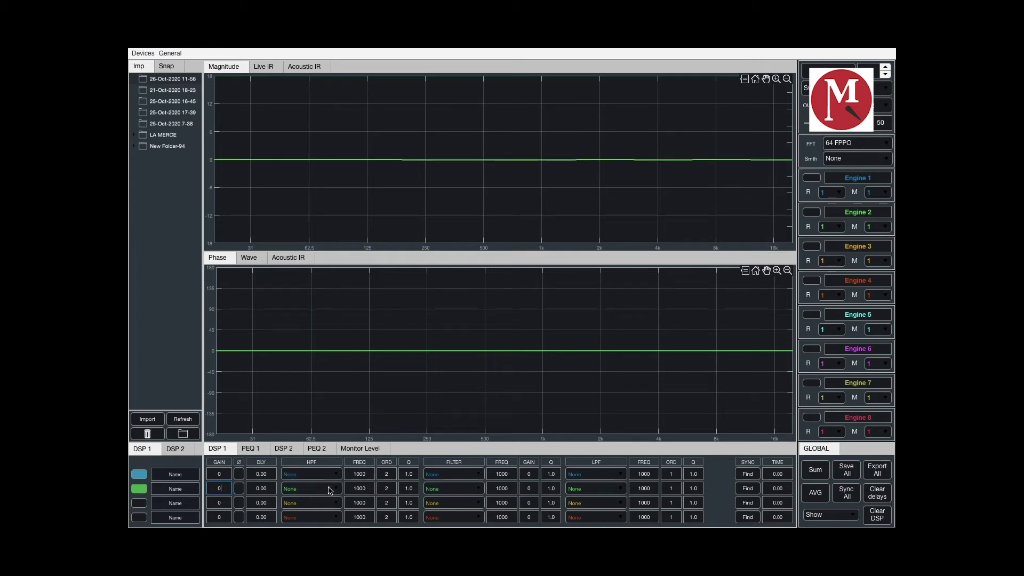
- Set the second DSP 1 channel's delay to 1 ms
double_click(268, 491)
key("BackSpace")
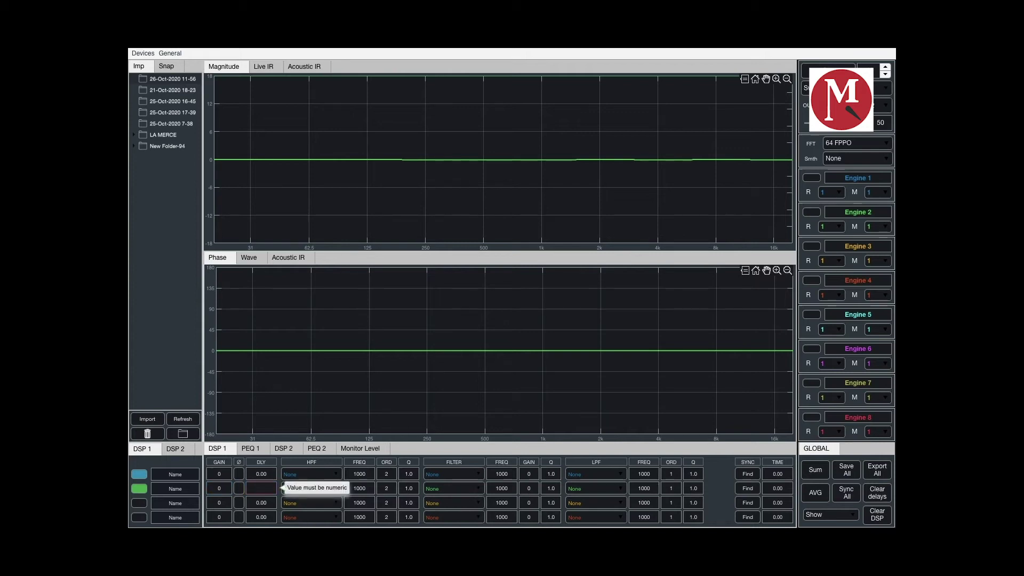
type("1")
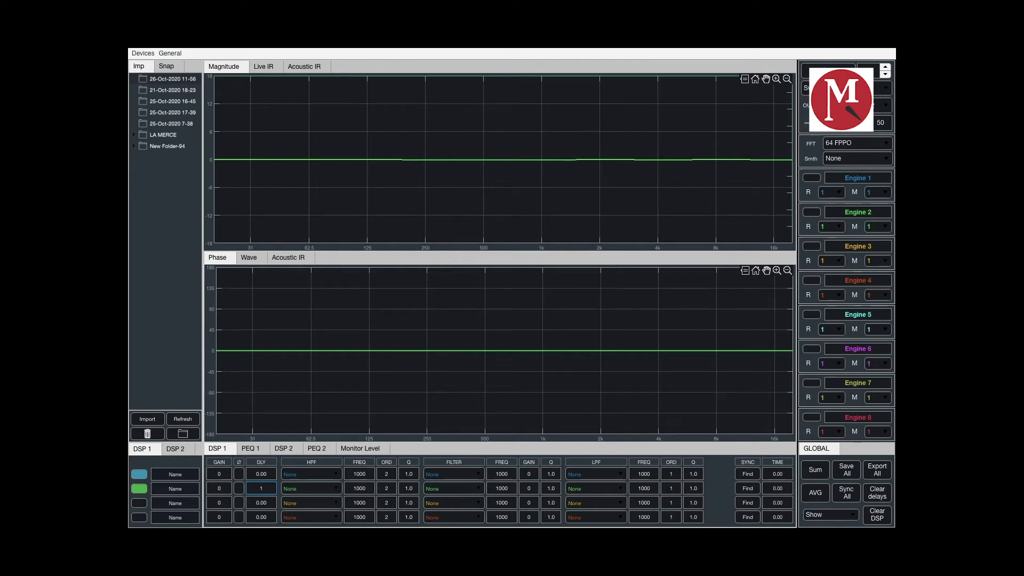
key("Return")
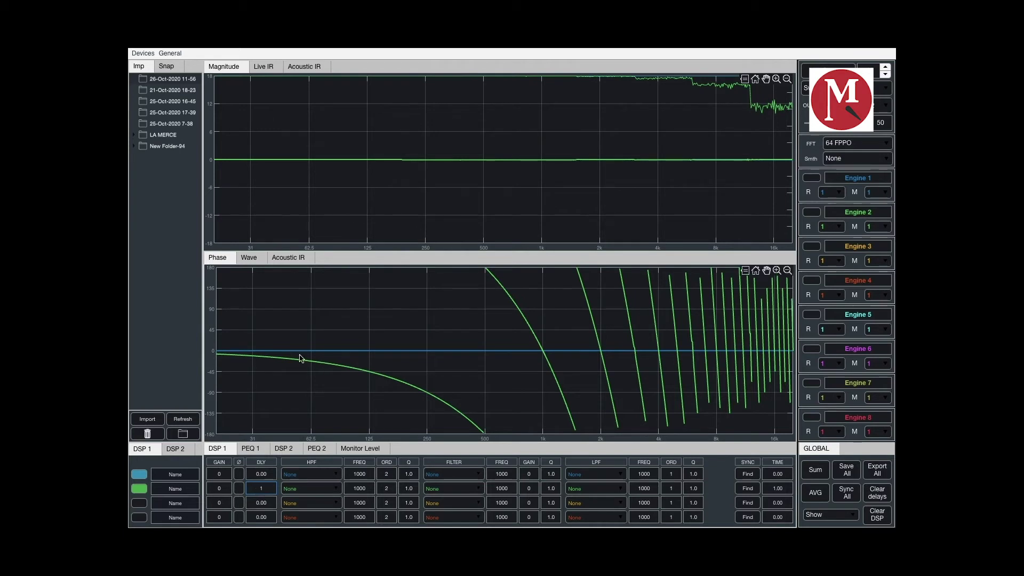
- Read the delayed channel's phase near 1 kHz and show the sum to inspect its magnitude at that frequency
left_click(543, 353)
mouse_move(543, 352)
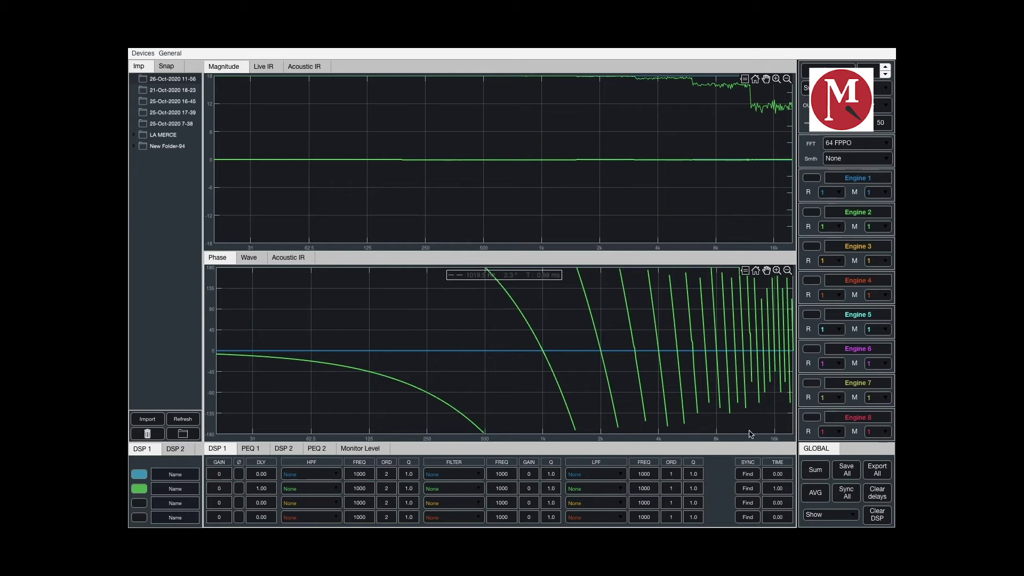
left_click(815, 472)
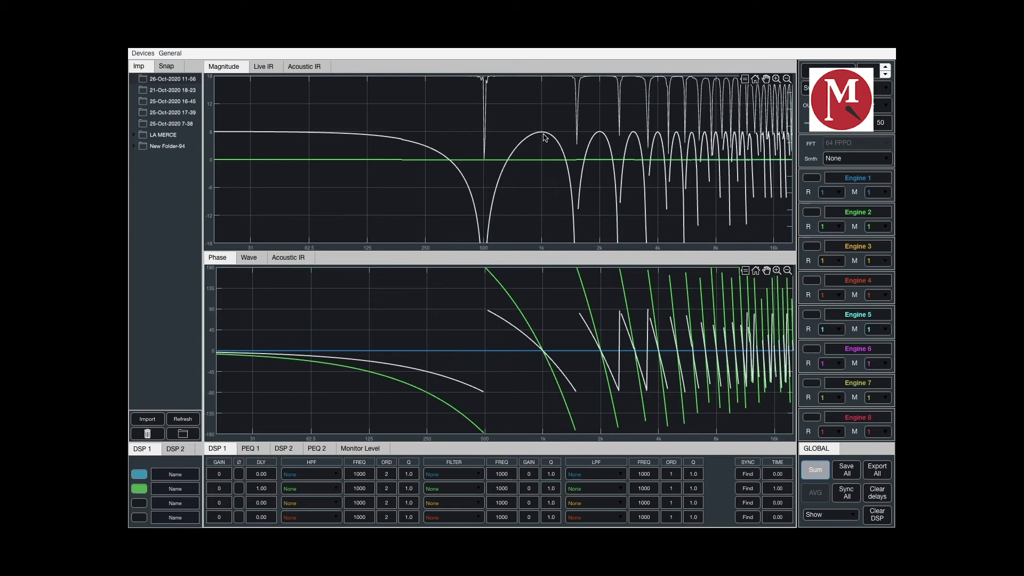
mouse_move(543, 138)
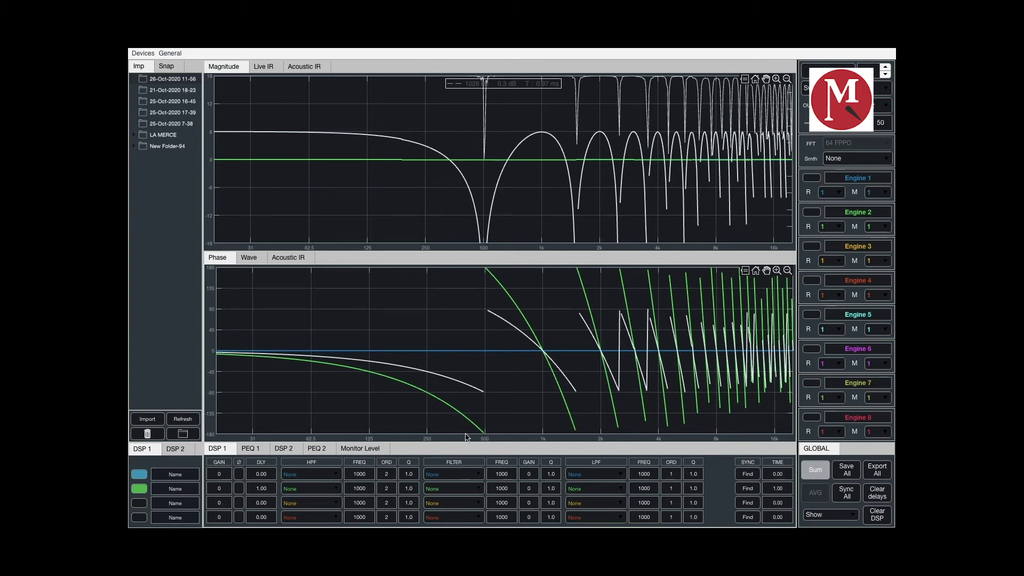
- Re-enter the second DSP 1 channel's 1 ms delay and invert its polarity
double_click(257, 489)
type("1")
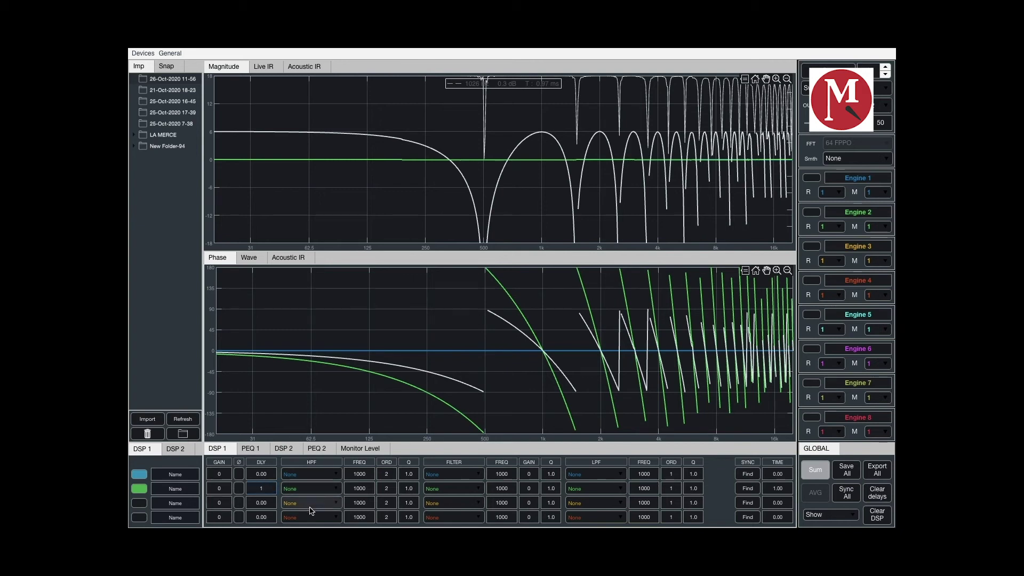
left_click(240, 488)
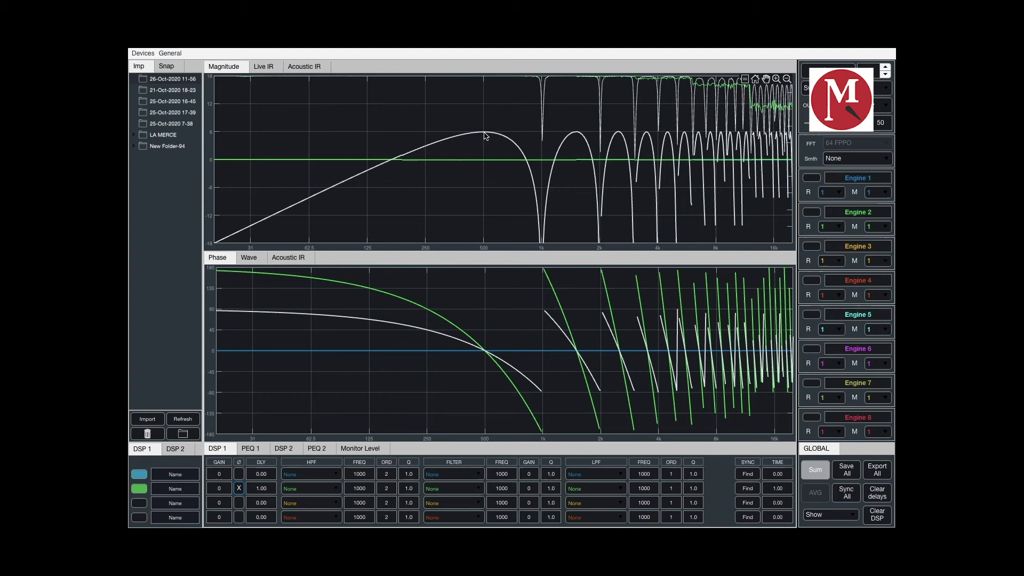
- Lower the second DSP 1 channel's gain to -3 dB and further to -6 dB to compare the comb filtering
left_click(224, 491)
type("-")
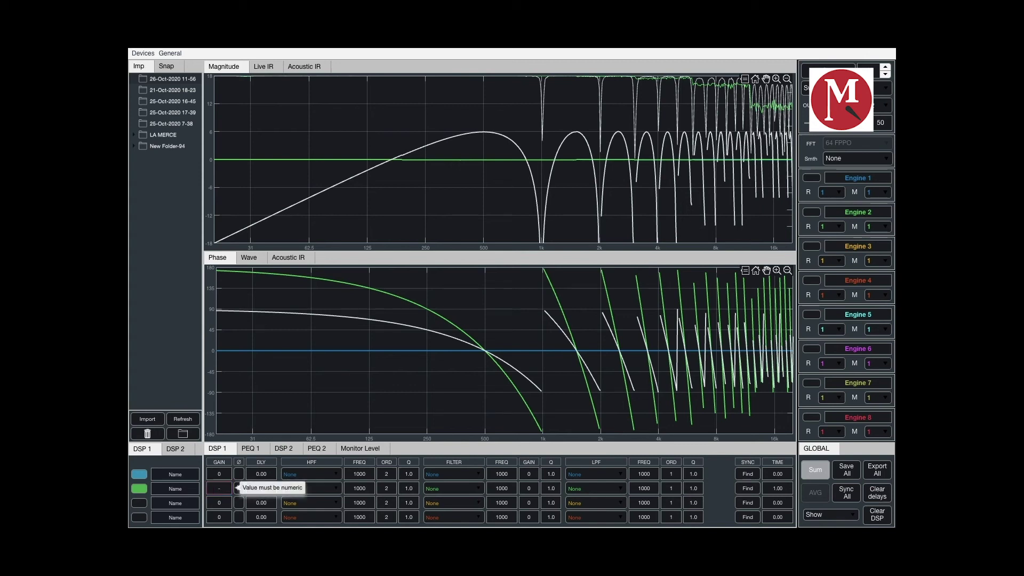
type("3")
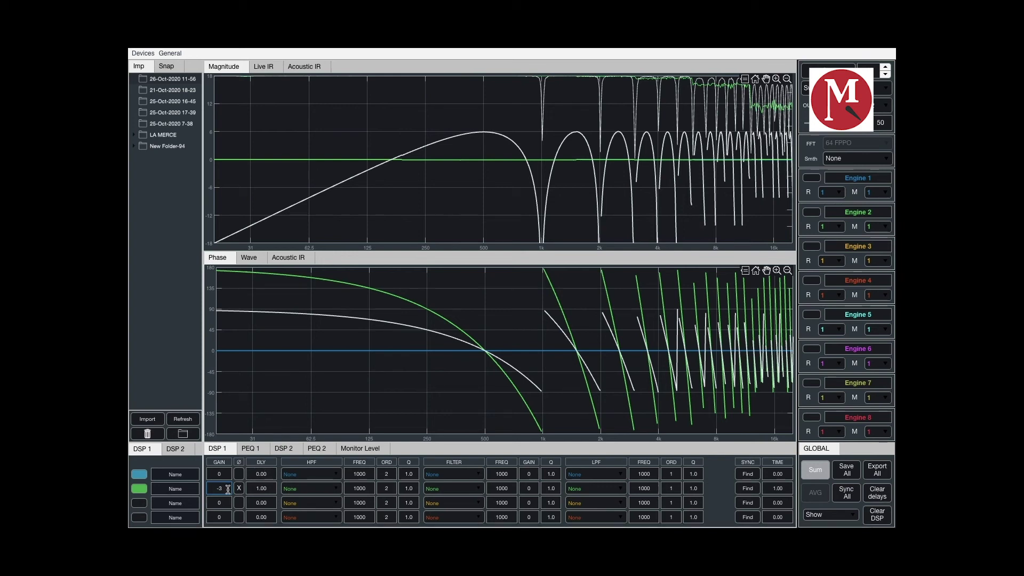
key("Return")
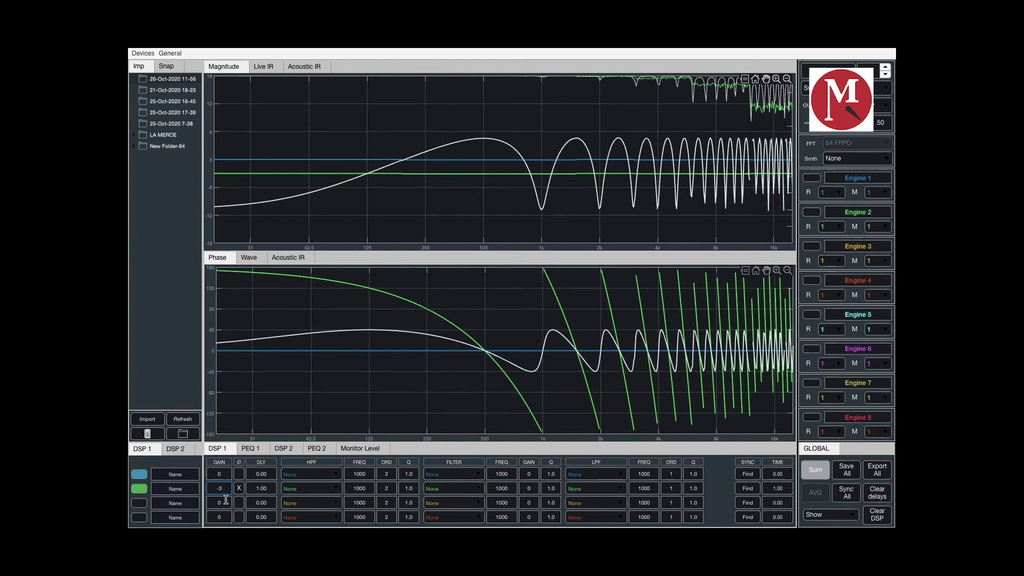
key("BackSpace")
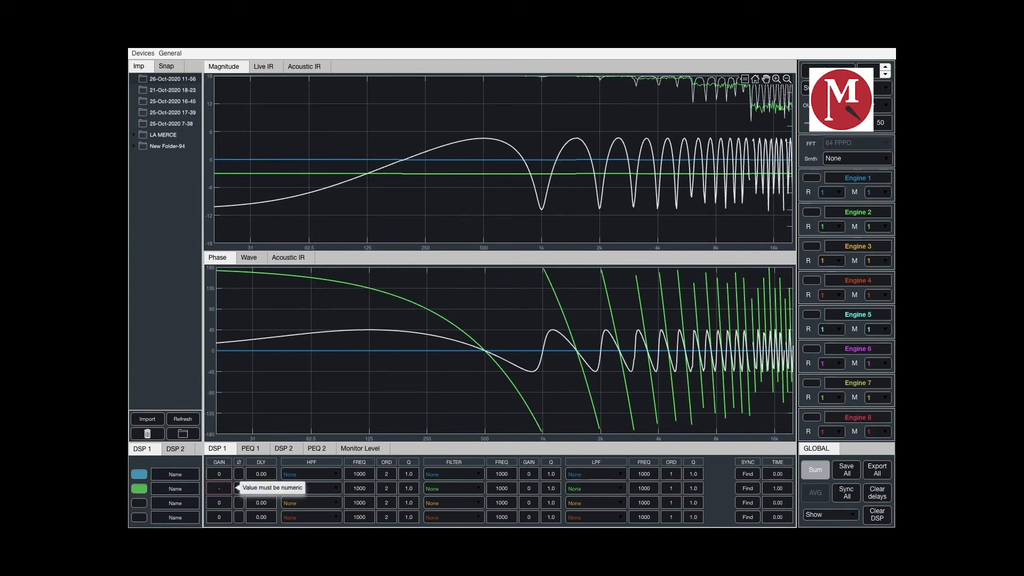
type("6")
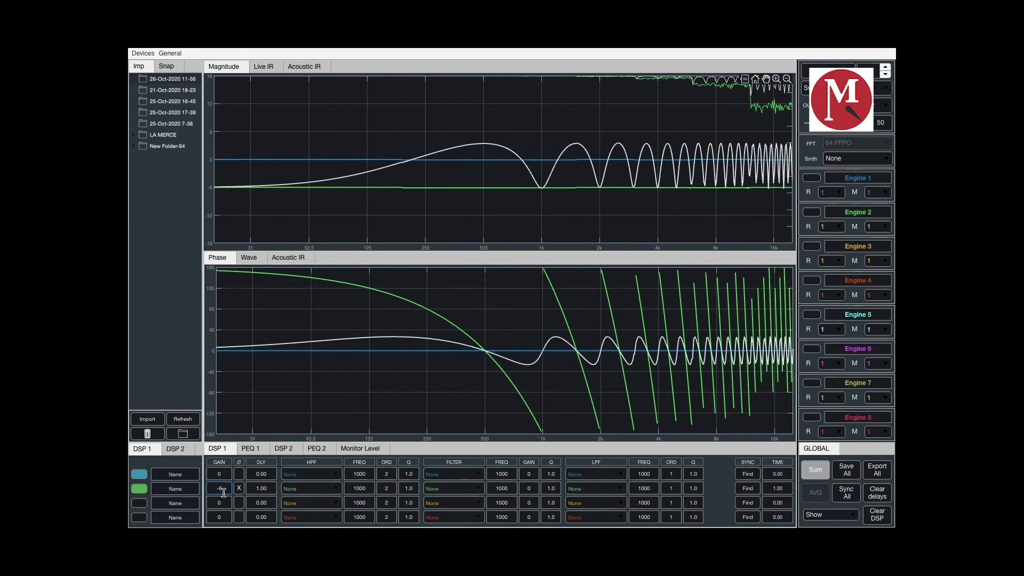
- Reset the second DSP 1 channel's gain to 0 dB and restore its normal polarity, keeping the delay at 1 ms
key("BackSpace")
key("BackSpace")
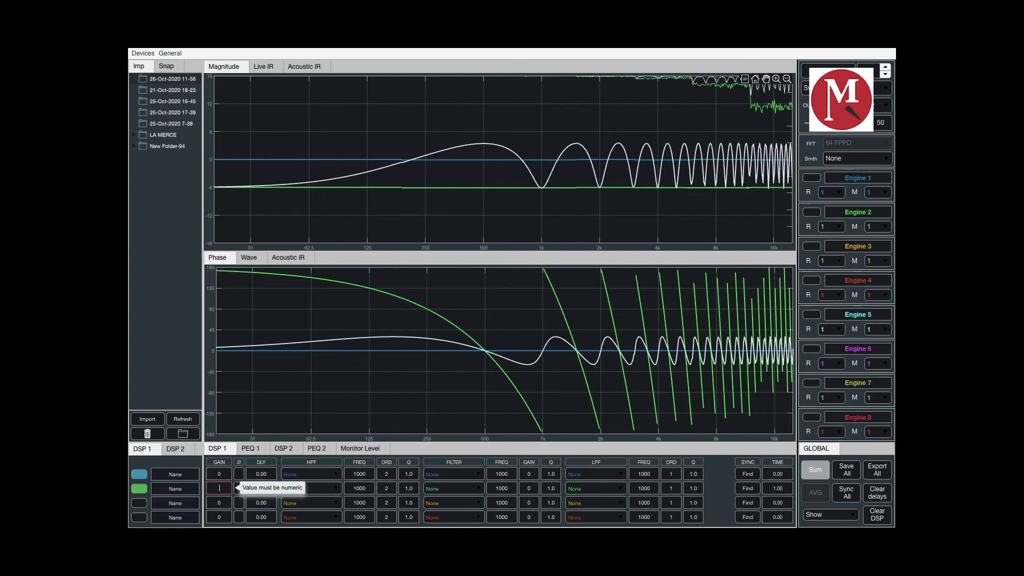
type("0")
left_click(239, 488)
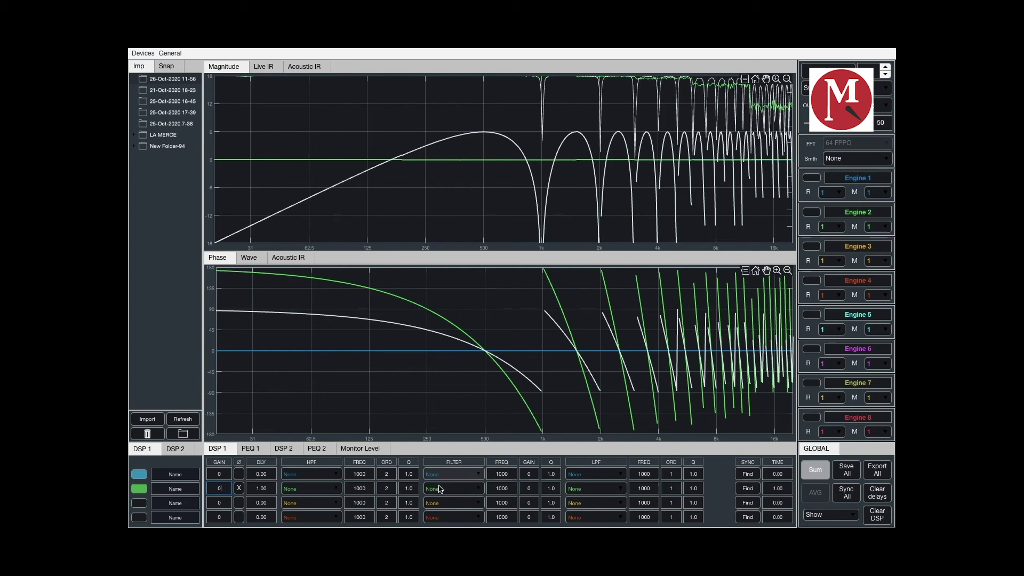
left_click(270, 488)
type("1")
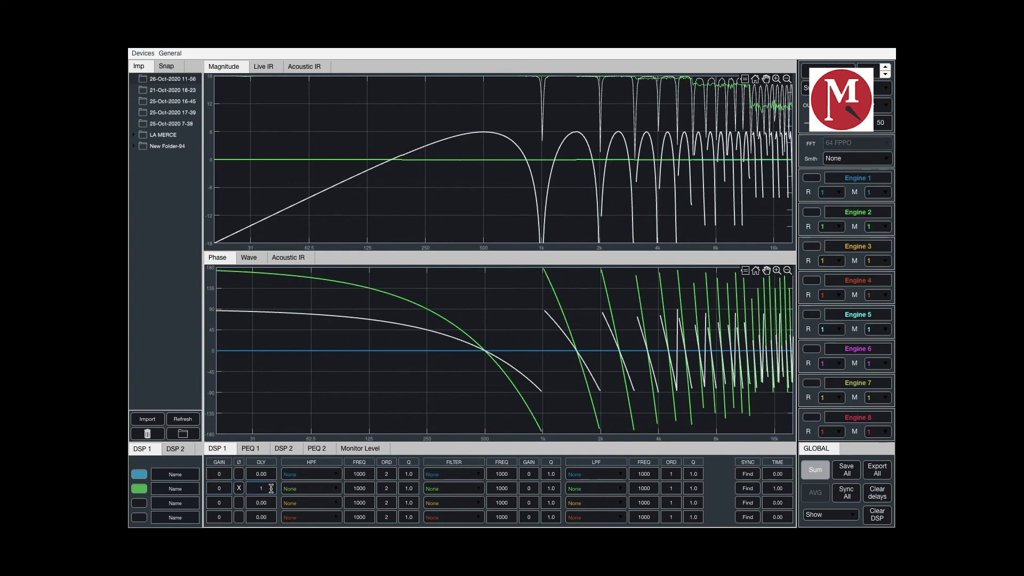
left_click(240, 488)
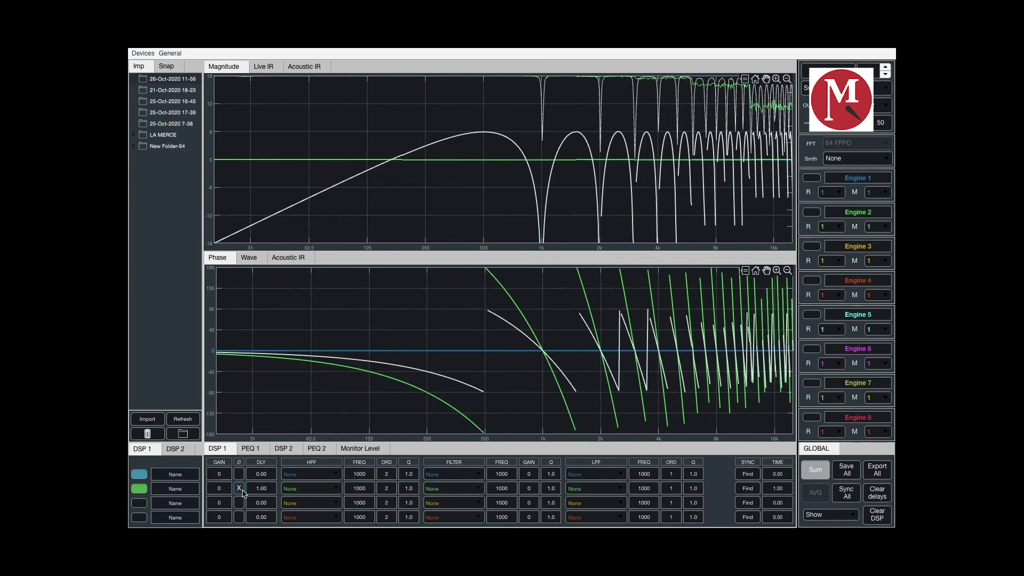
- Set the second DSP 1 channel's delay to 10 ms
left_click(269, 488)
type("1")
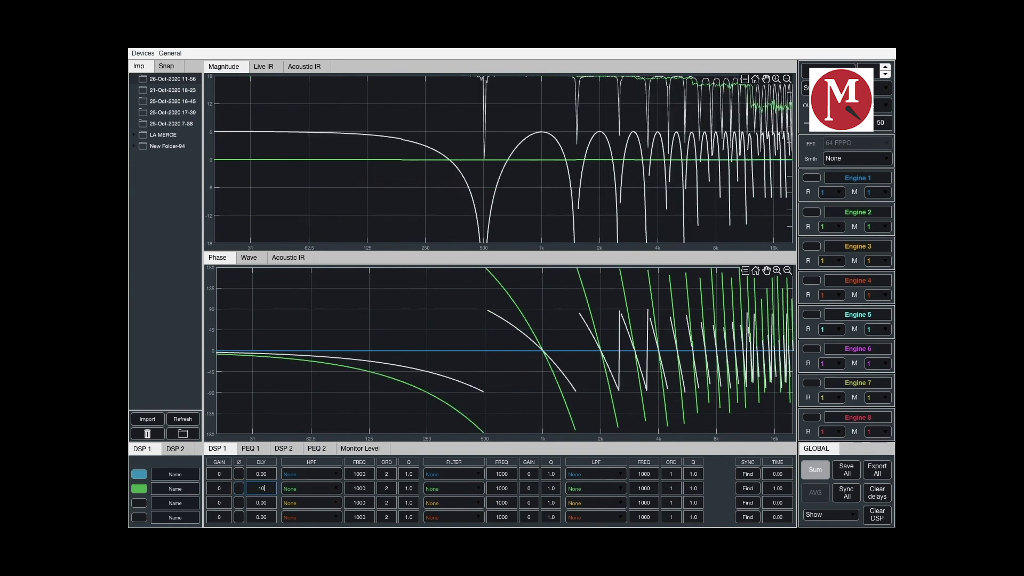
key("Return")
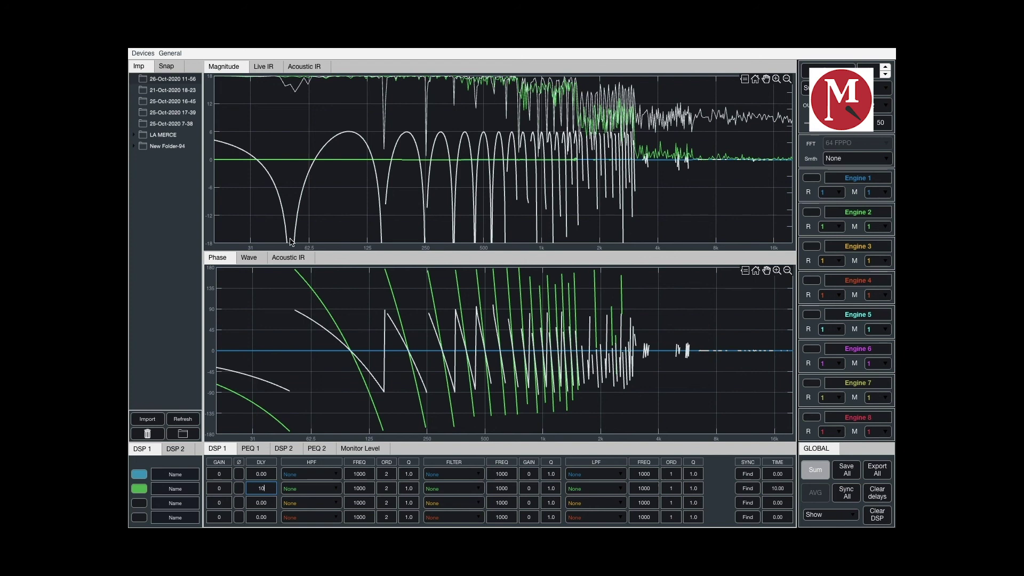
- Set the second DSP 1 channel's delay to 0.1 ms
key("BackSpace")
key("BackSpace")
type("0.1")
key("Return")
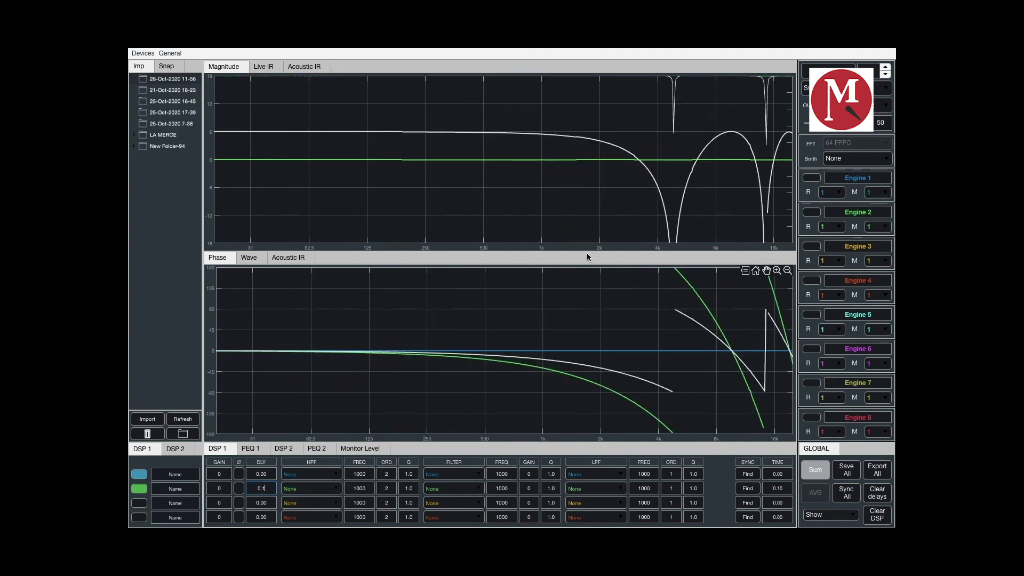